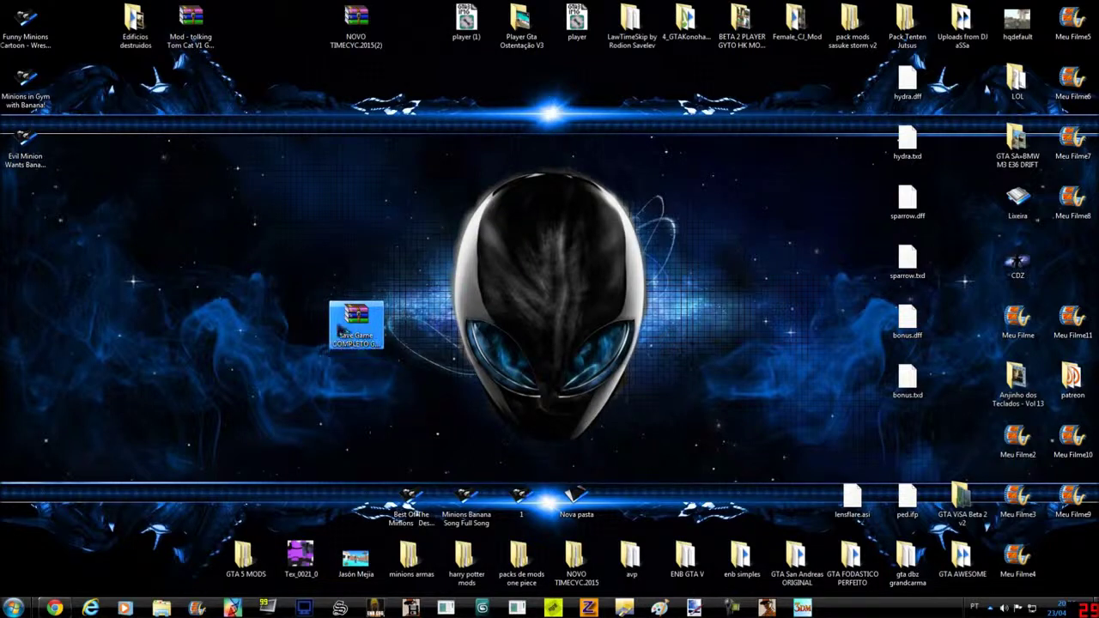
Extract the Save Game COMPLETO GTA V PC archive to the desktop and place the extracted folder beside the archive
double_click(341, 330)
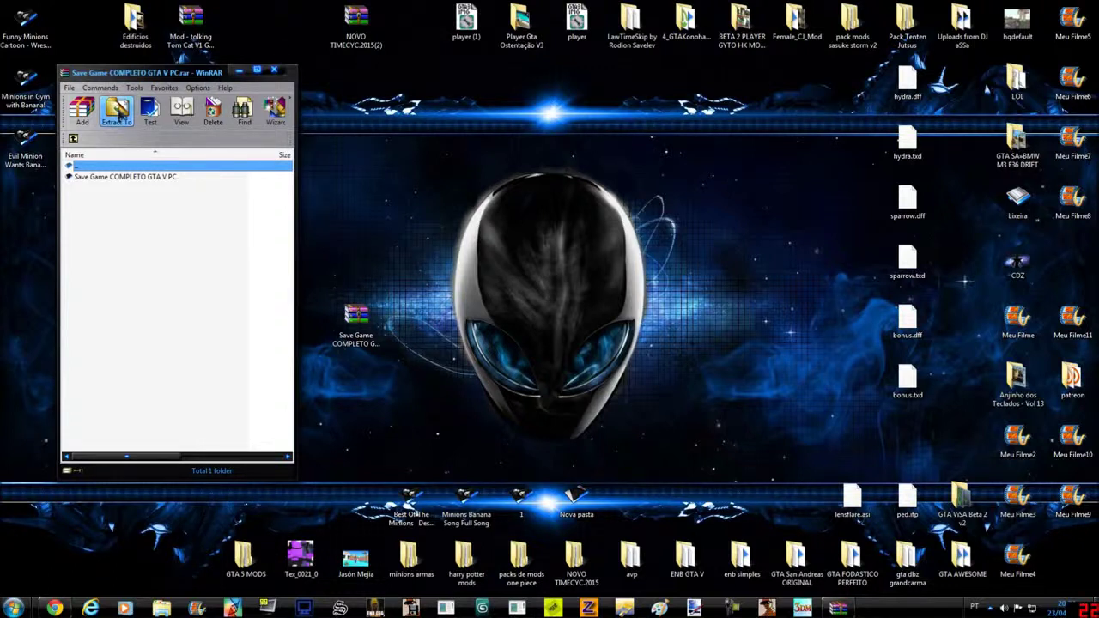
click(117, 116)
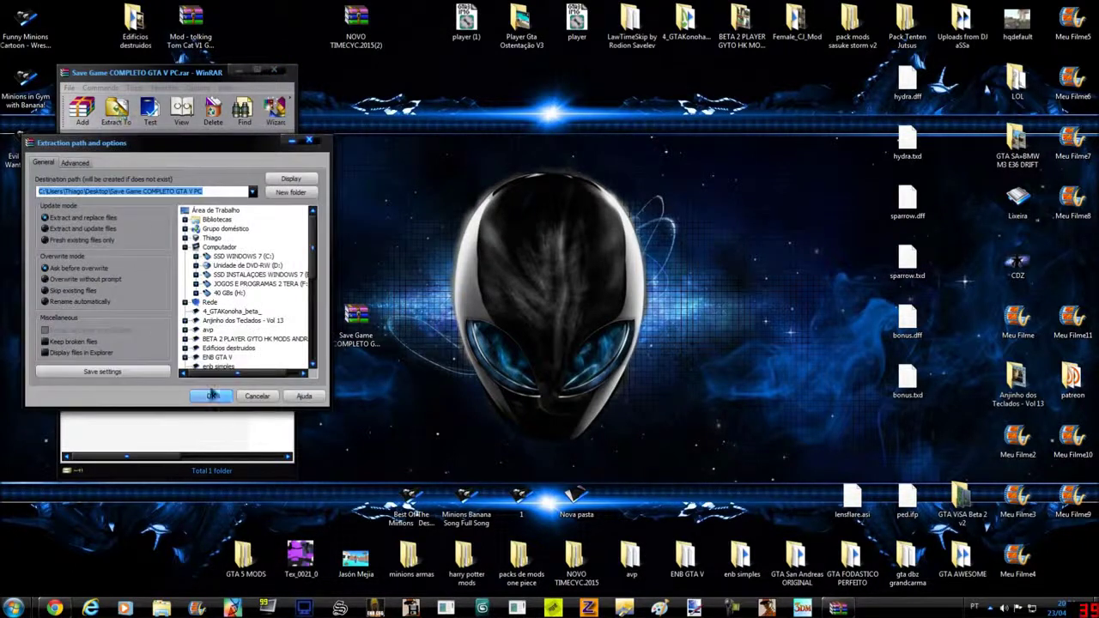
click(217, 210)
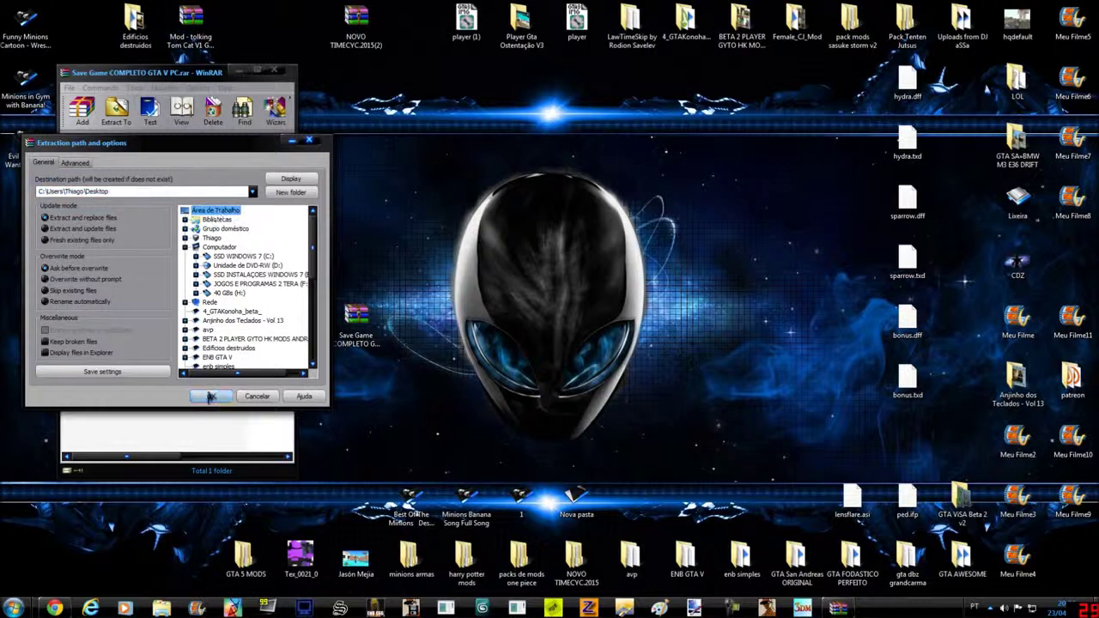
click(211, 396)
click(275, 69)
drag(24, 202, 466, 328)
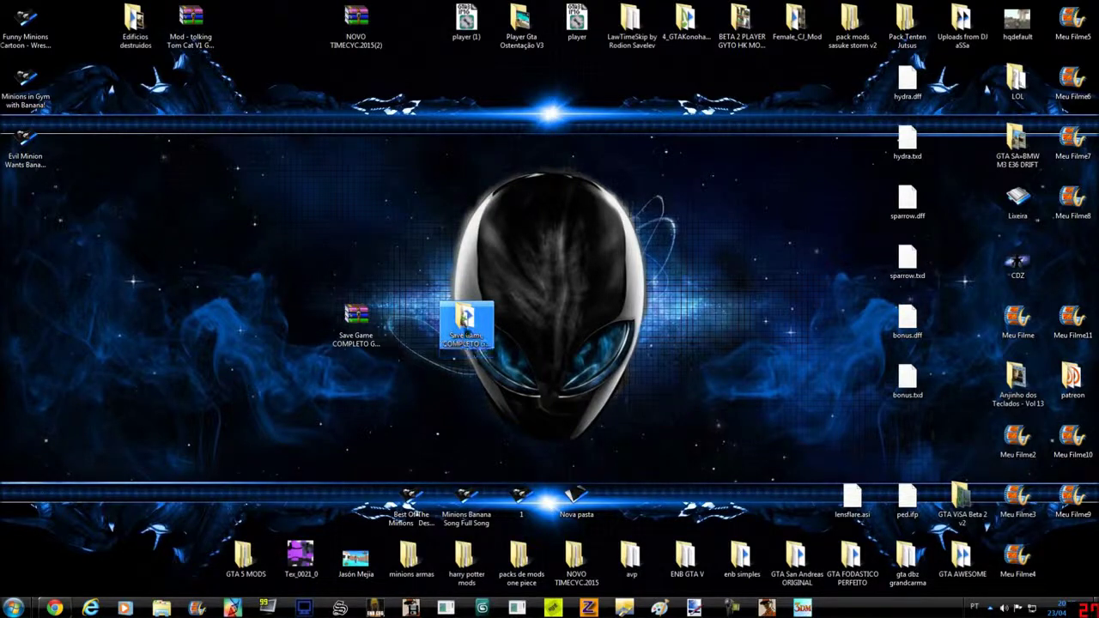
Open the extracted folder and its Save Game COMPLETO GTA V PC subfolder, and place the window on the desktop's right side
double_click(464, 327)
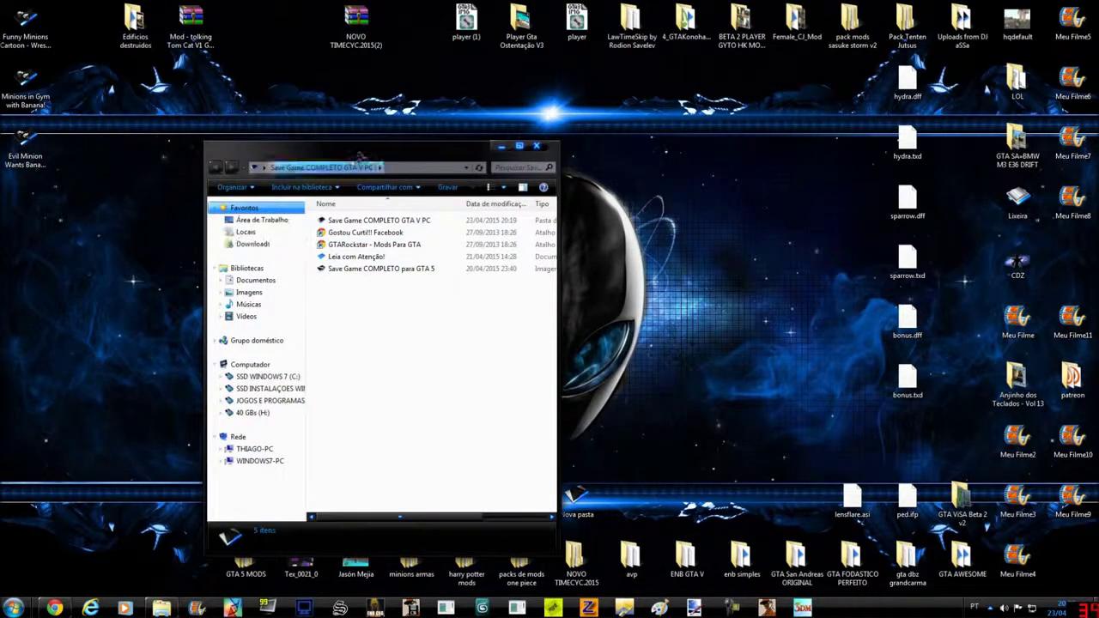
drag(360, 165, 512, 174)
mouse_move(503, 230)
mouse_down()
mouse_move(480, 240)
mouse_move(495, 240)
mouse_up()
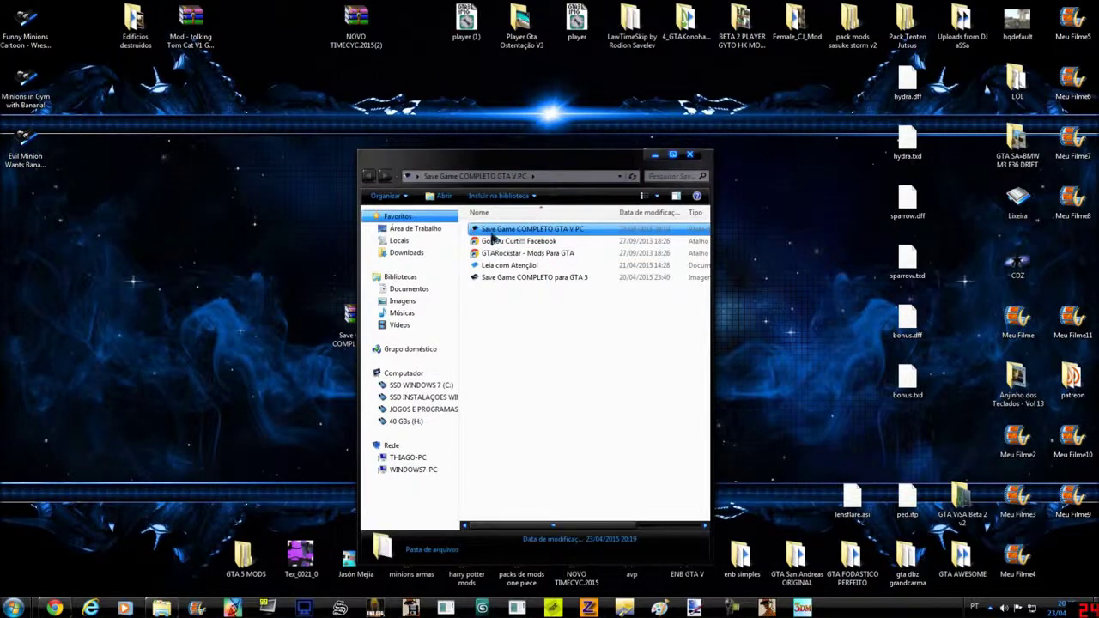
double_click(546, 233)
drag(552, 231, 488, 225)
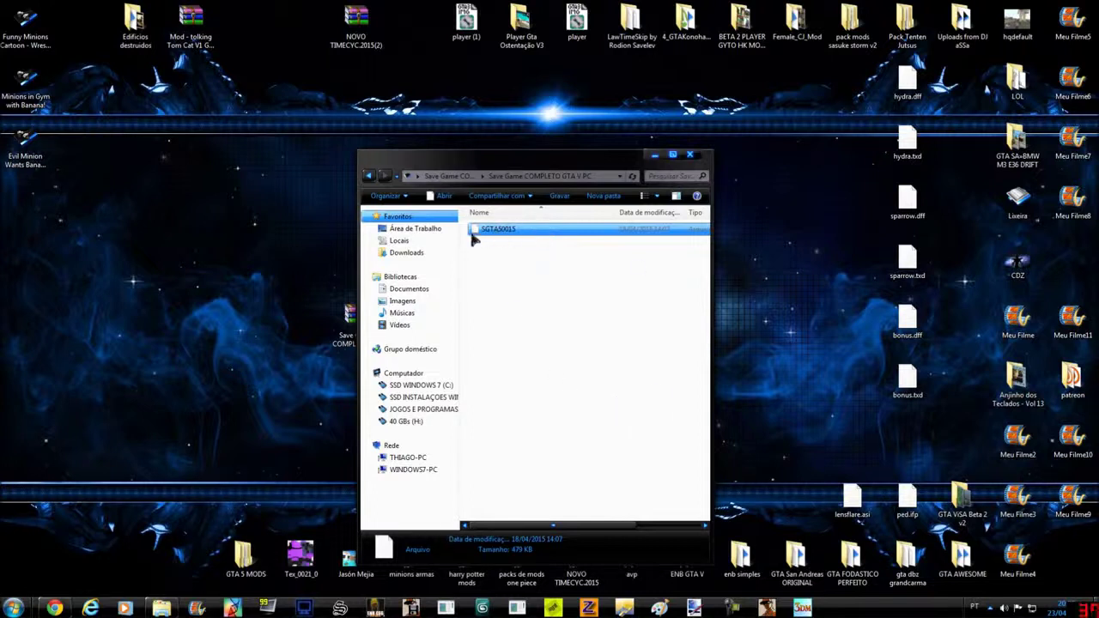
drag(535, 156, 798, 133)
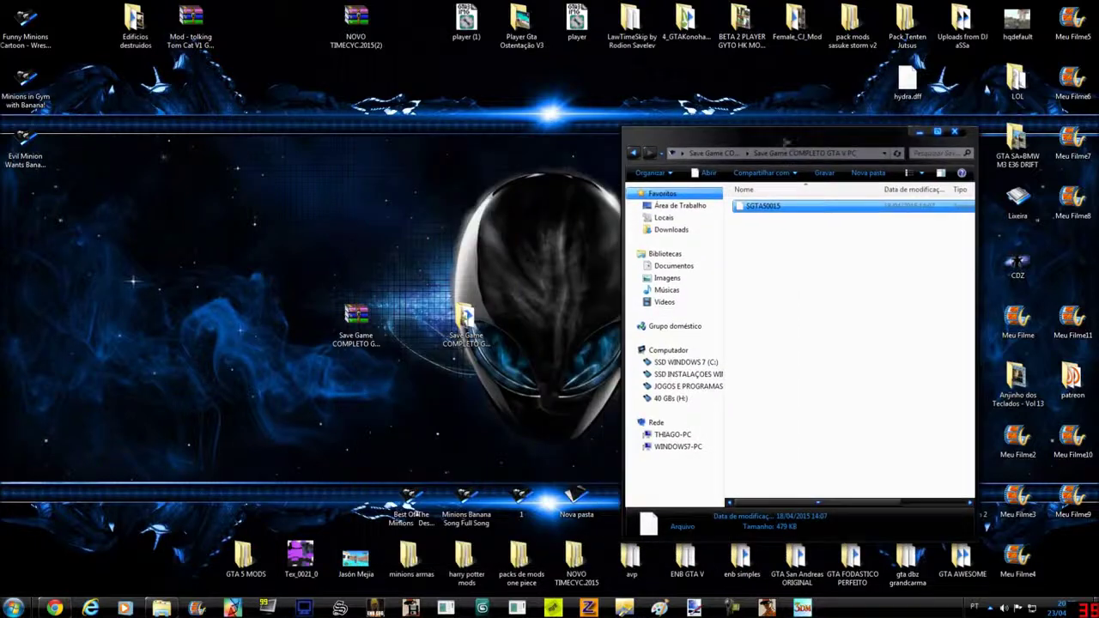
Open Computador in a second window and place it on the desktop's left side
click(13, 607)
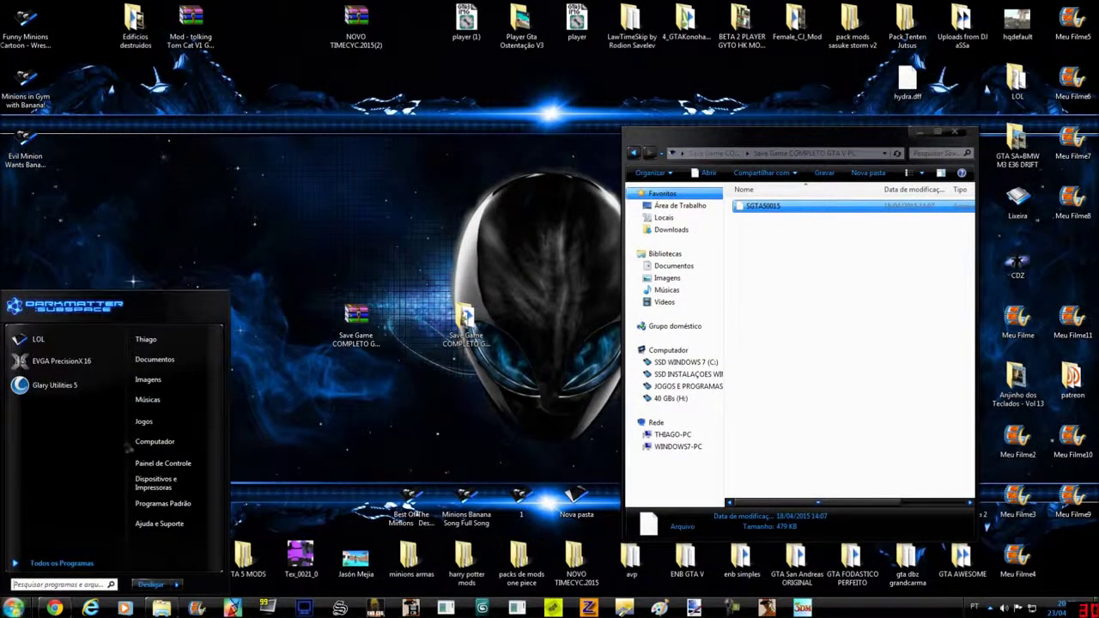
click(163, 443)
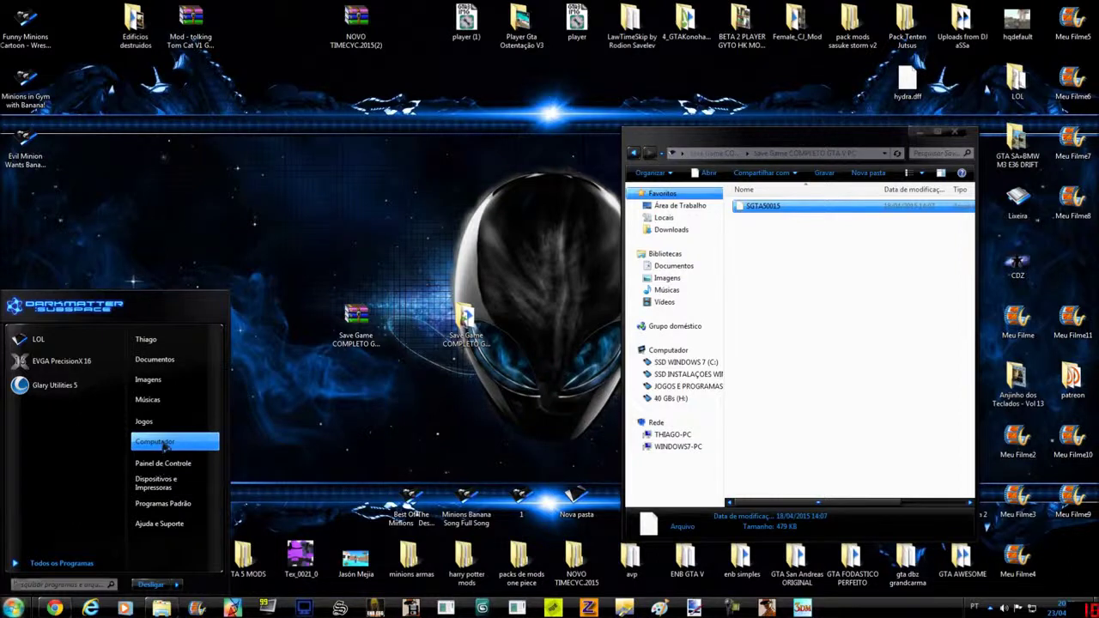
drag(734, 157, 125, 140)
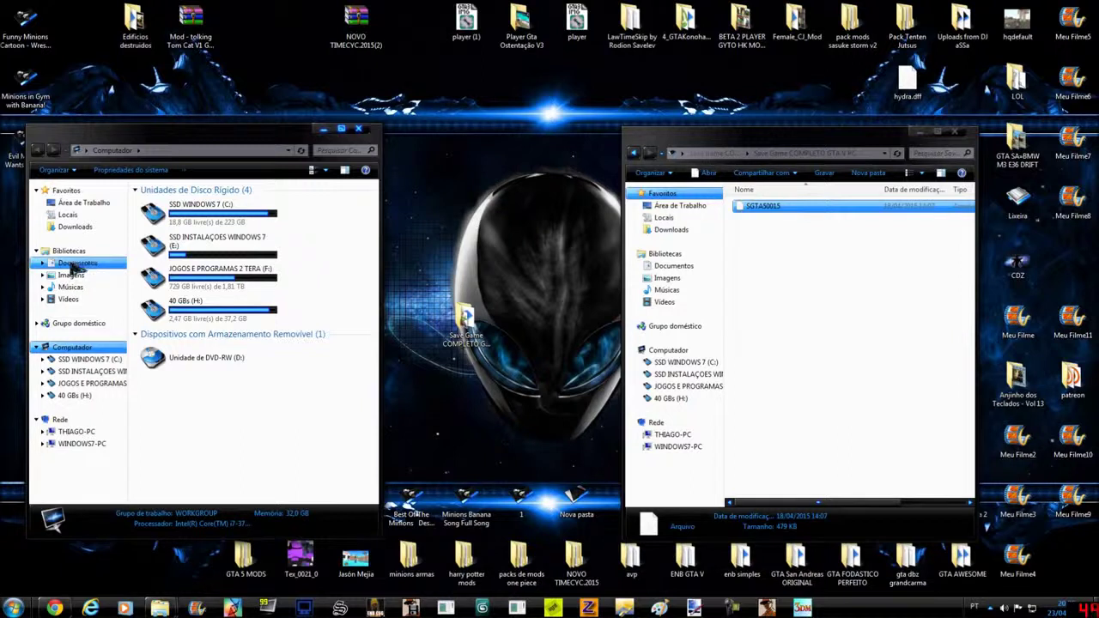
Browse from the SSD WINDOWS 7 (C:) drive through Usuários to the personal user folder and select Documentos
click(201, 216)
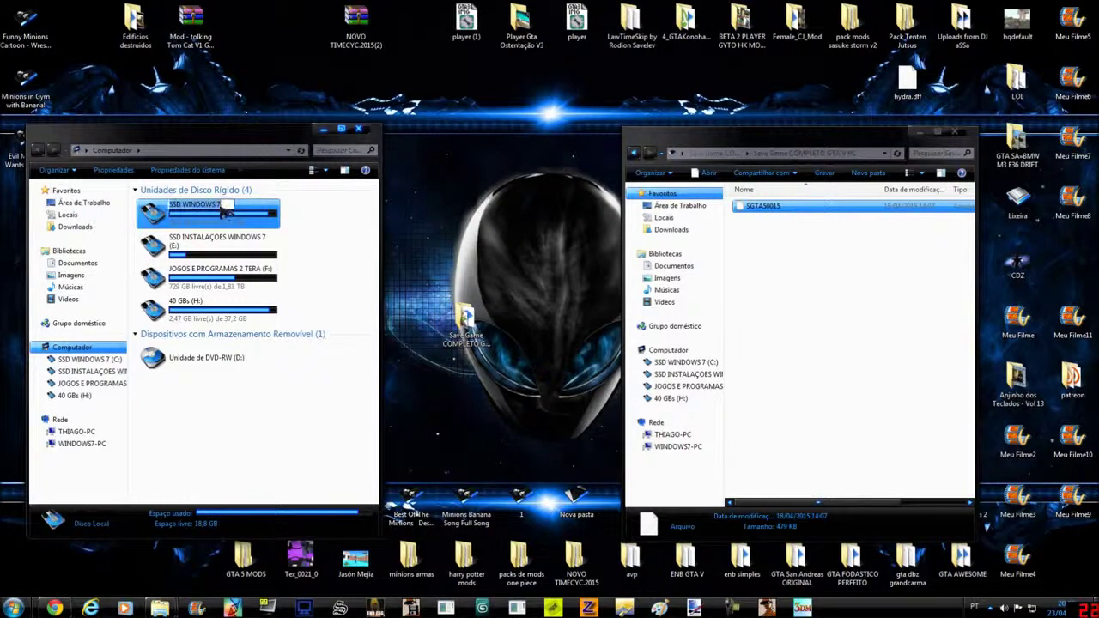
double_click(240, 221)
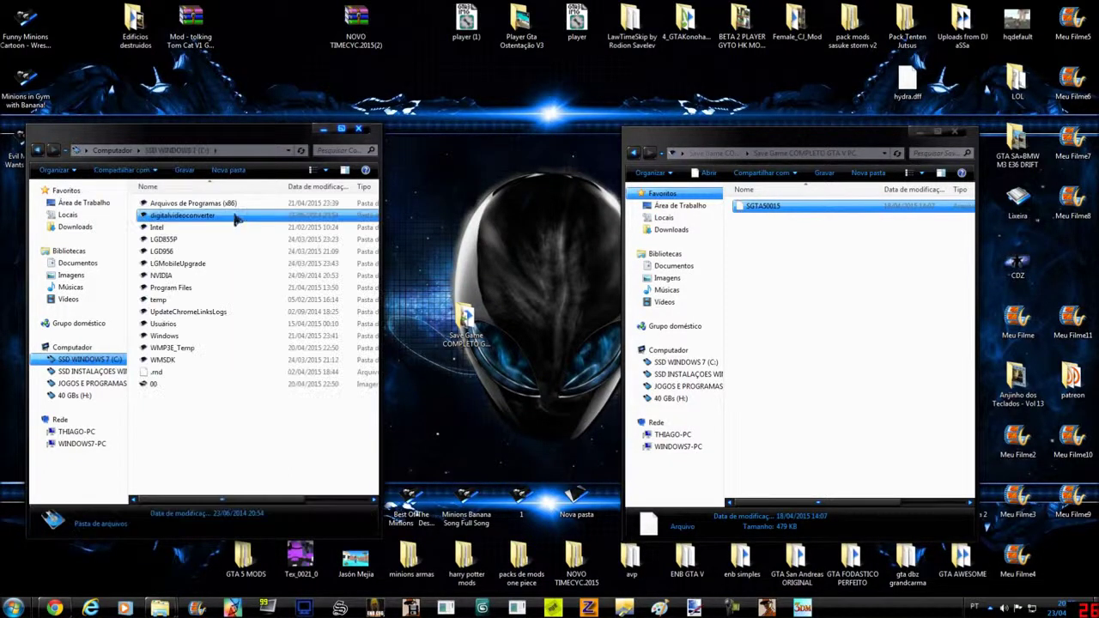
click(178, 325)
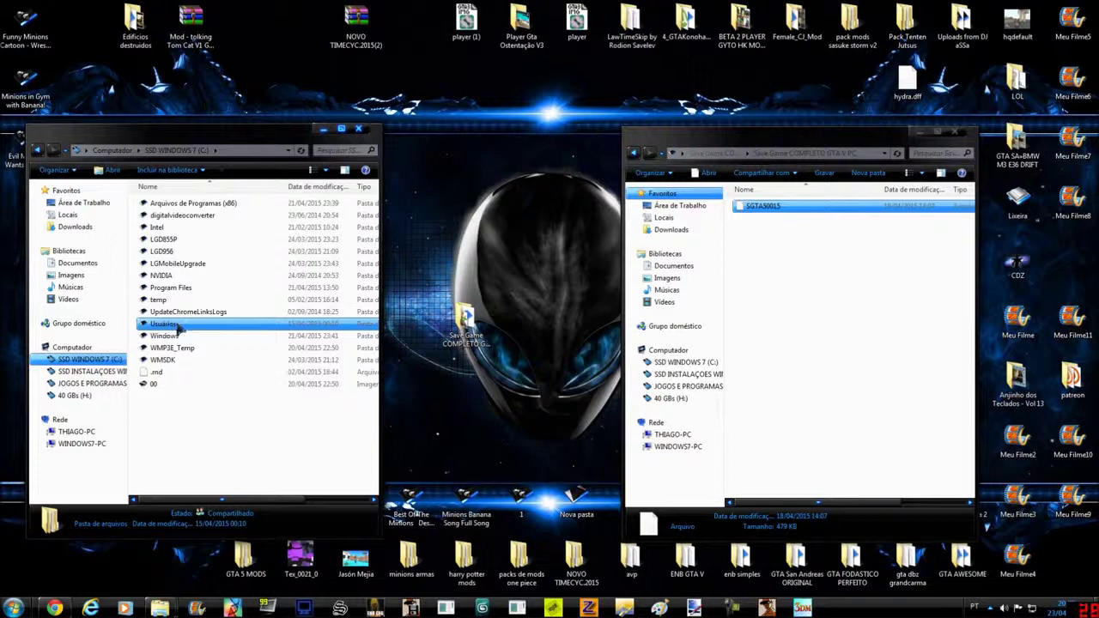
double_click(177, 326)
click(157, 217)
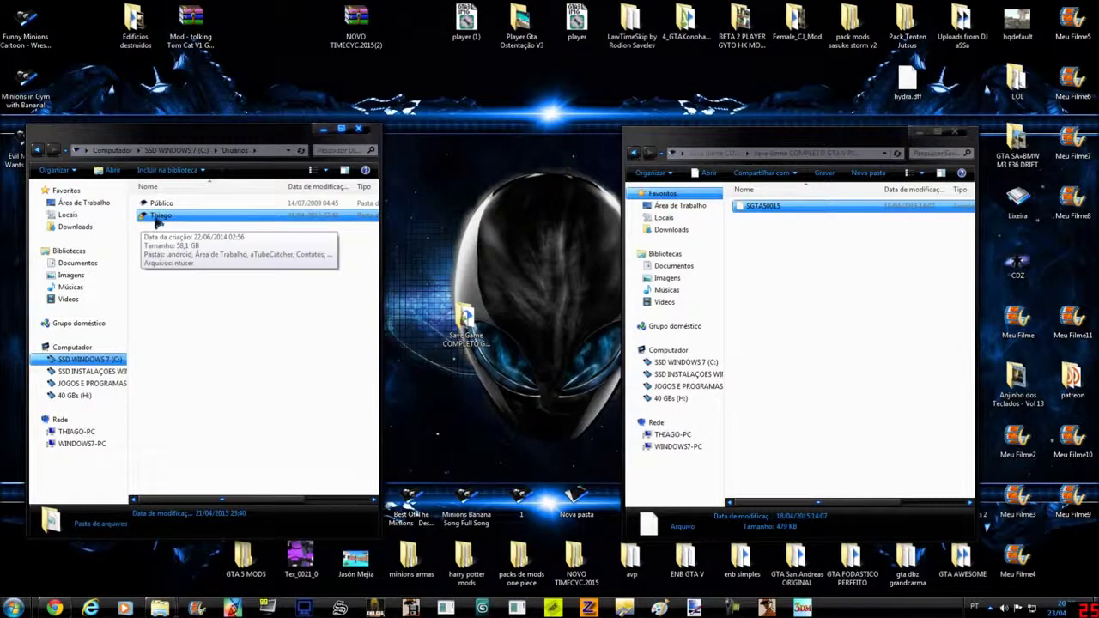
double_click(164, 215)
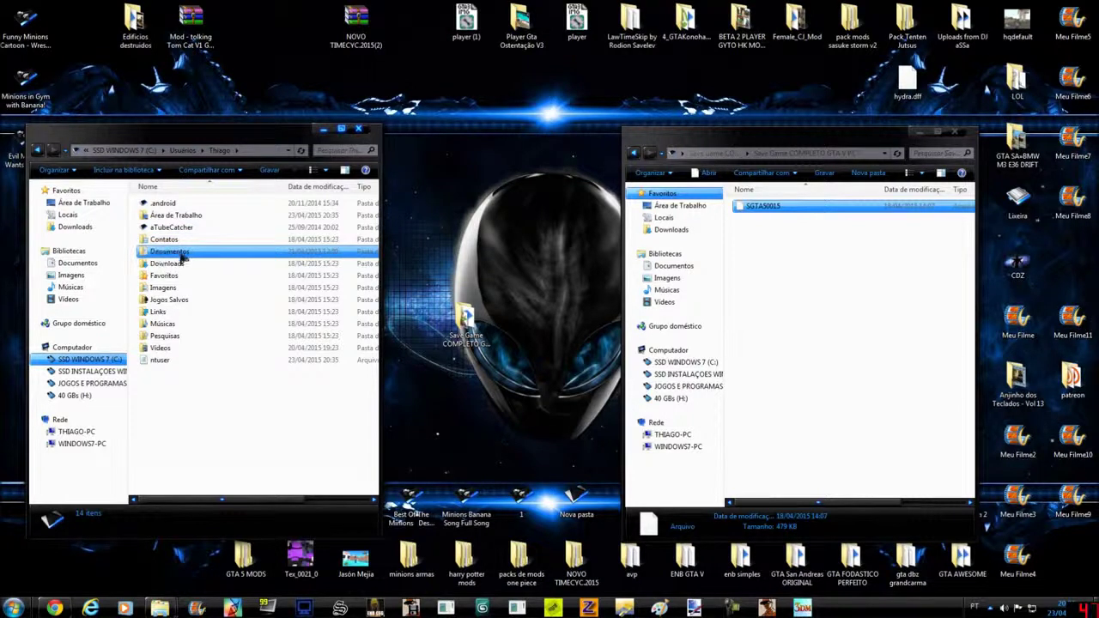
click(176, 253)
key(F2)
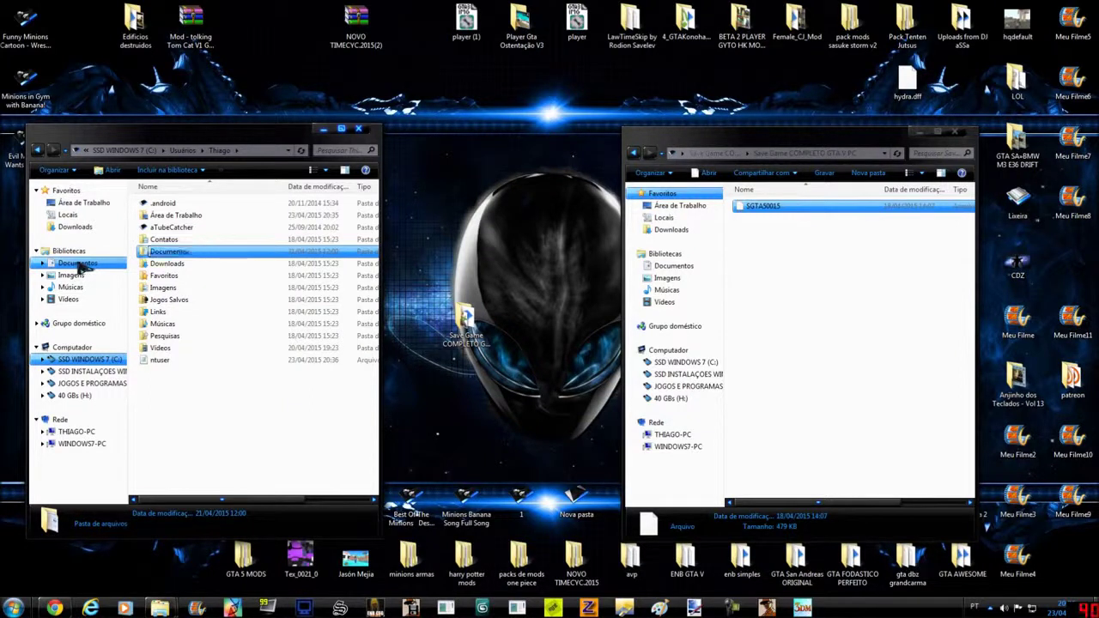
Locate the Rockstar Games folder in the Documentos library, and return to the drive overview
click(77, 264)
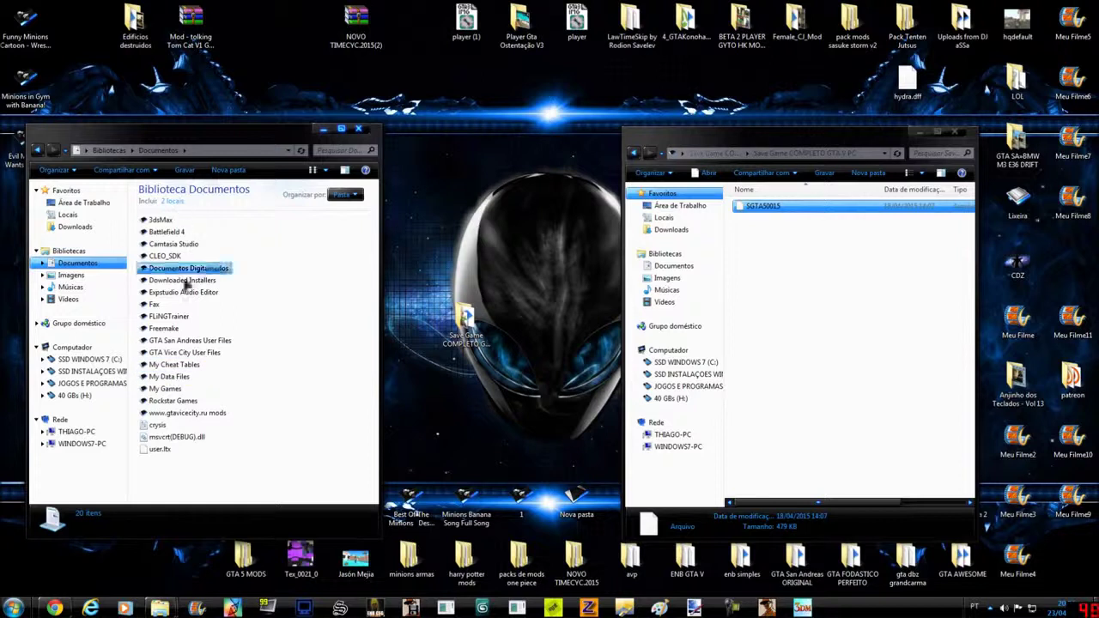
click(174, 402)
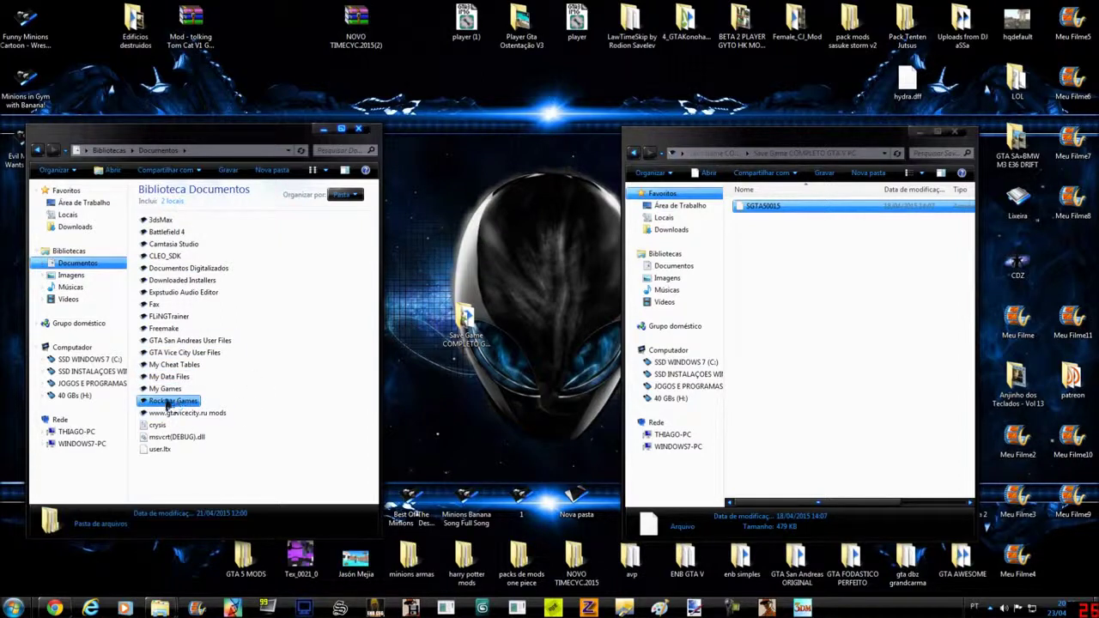
click(37, 150)
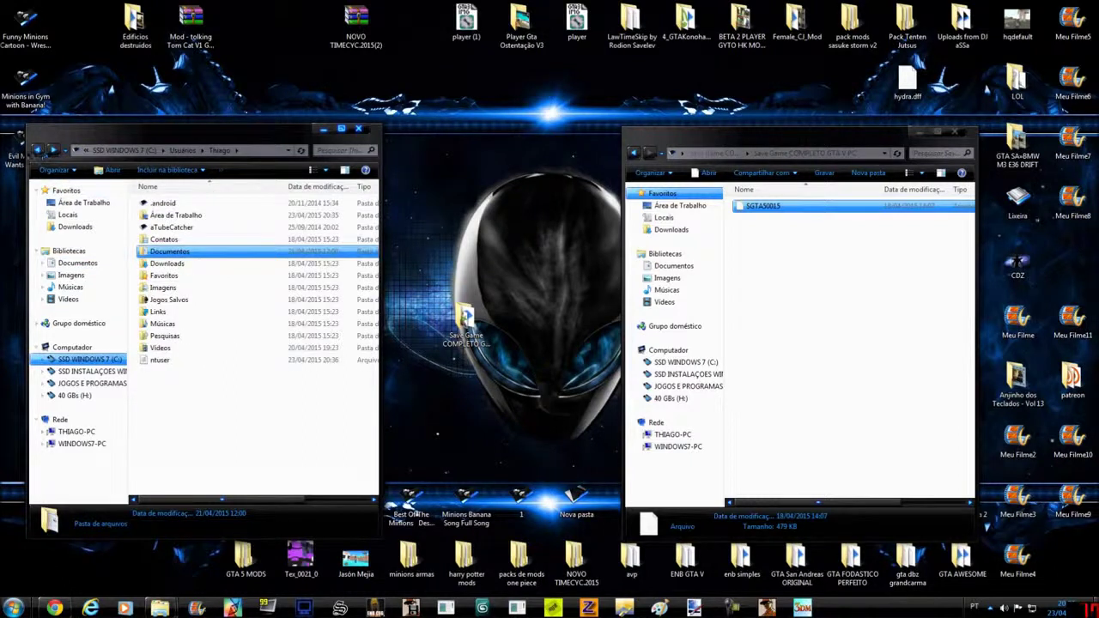
click(38, 150)
click(37, 150)
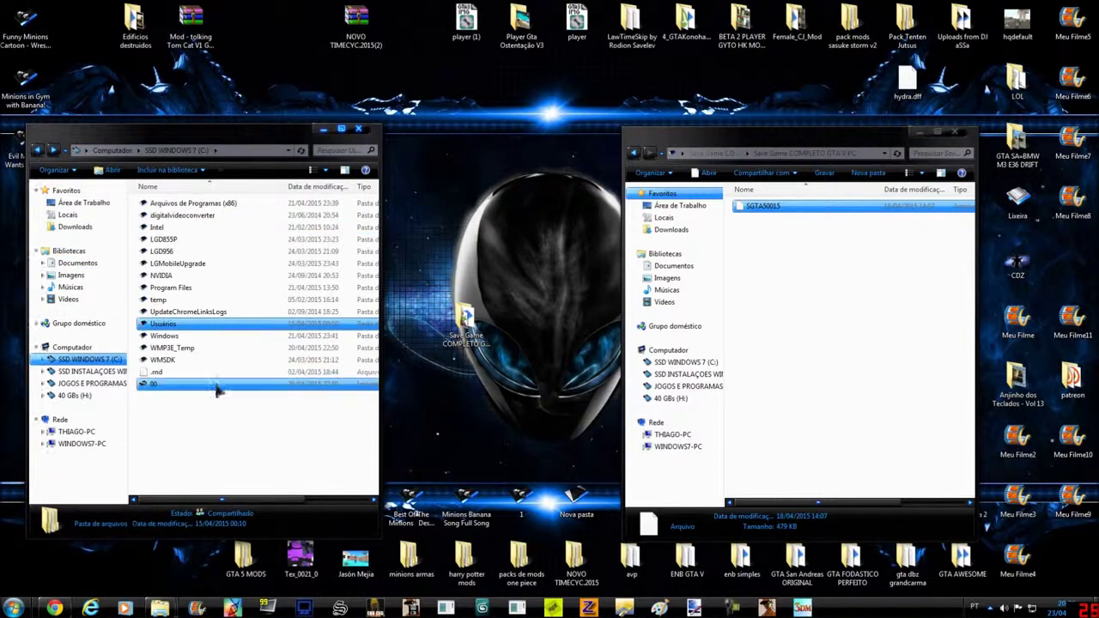
click(37, 150)
Open the Documentos folder inside the personal user folder under Usuários on the C: drive
double_click(163, 208)
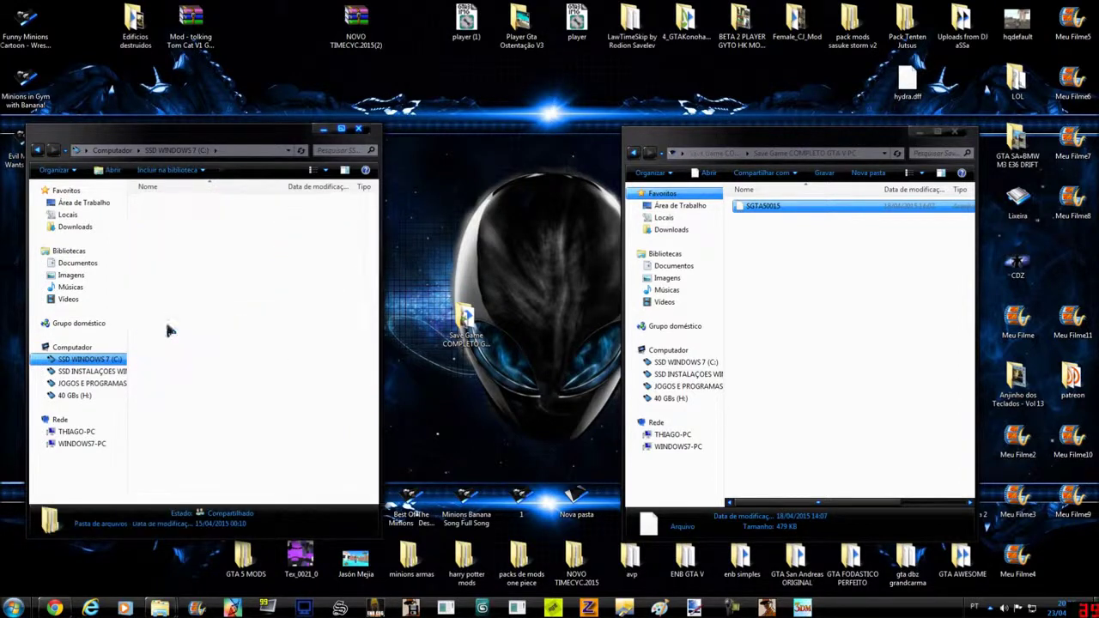
click(163, 216)
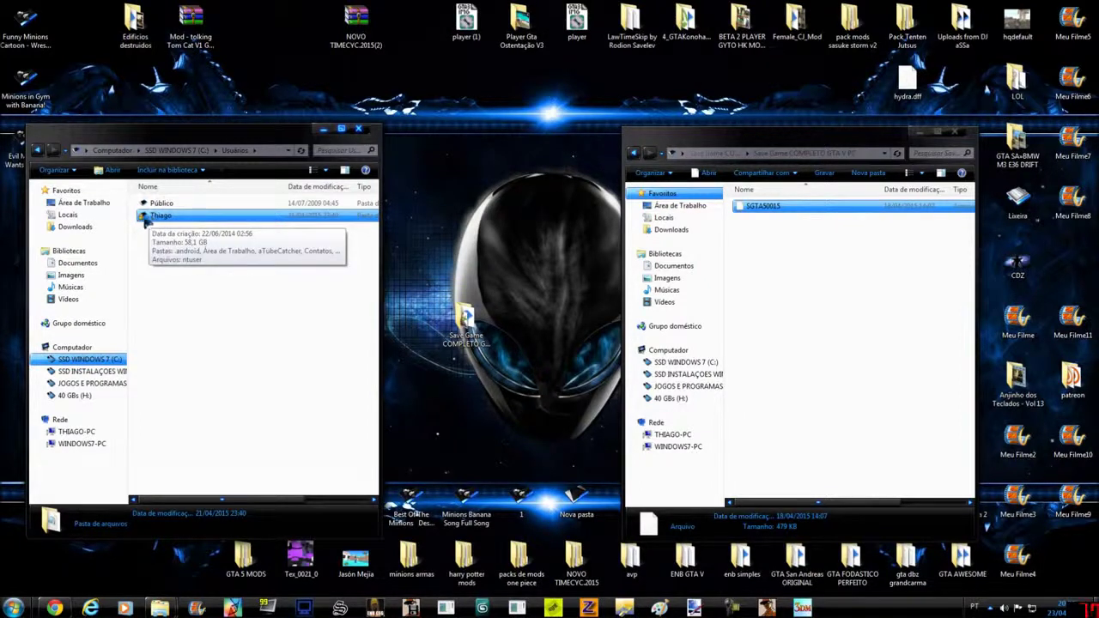
double_click(154, 220)
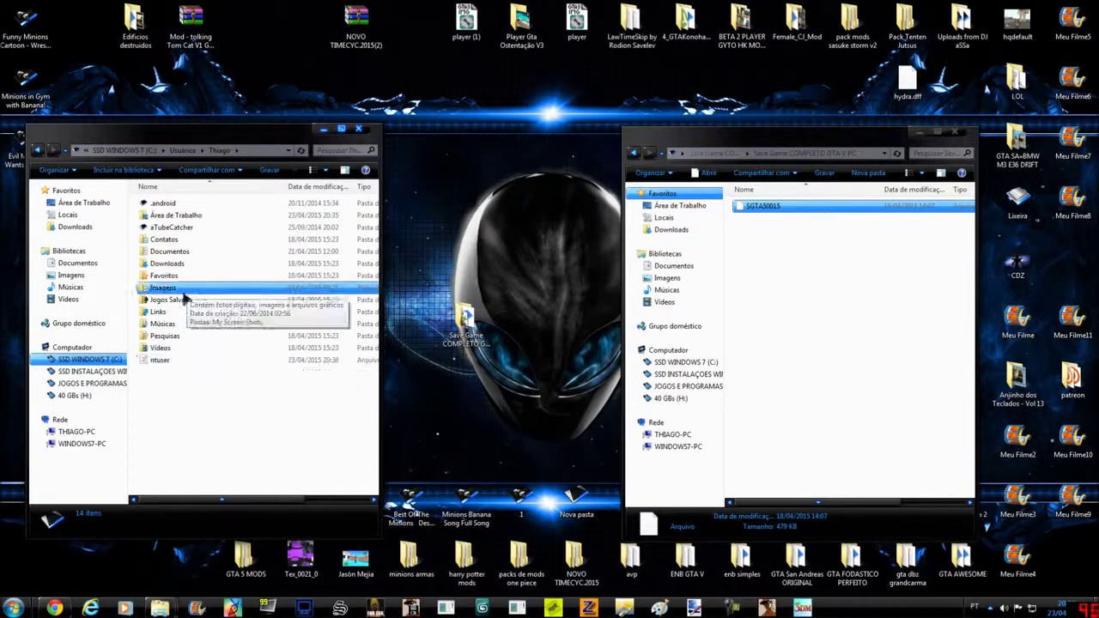
double_click(159, 255)
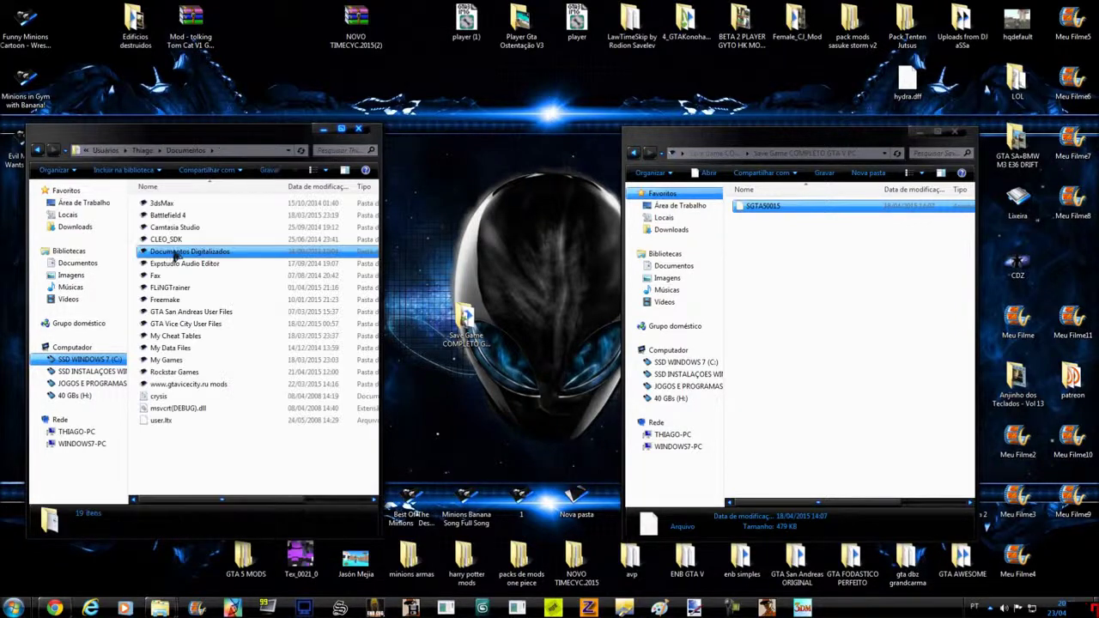
Open the Rockstar Games folder, its GTA V subfolder and the Profiles folder inside it
click(182, 375)
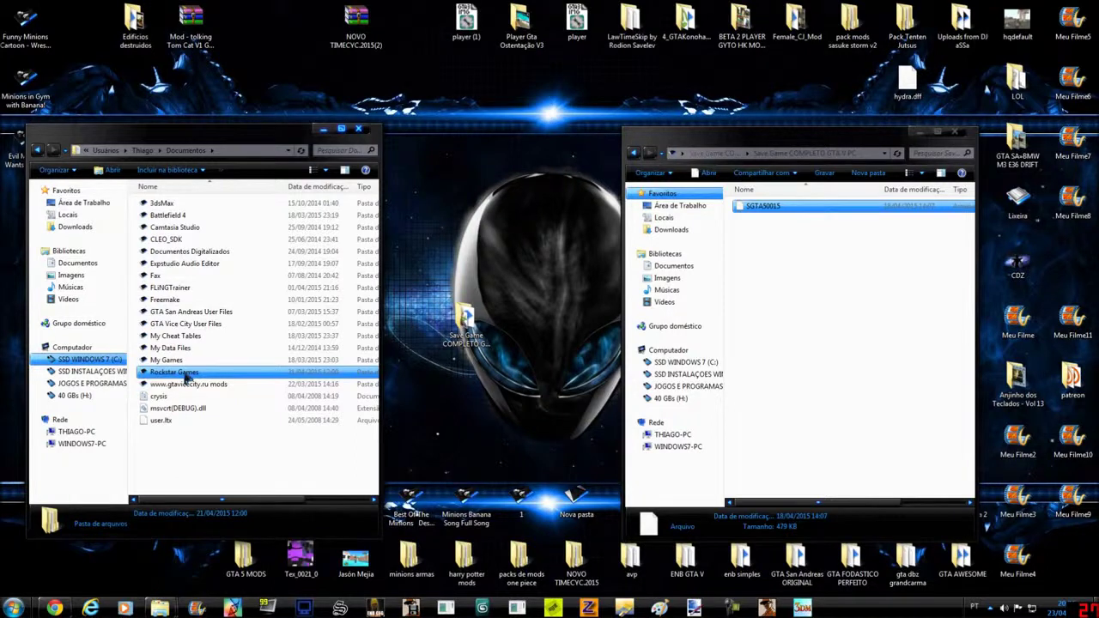
double_click(186, 378)
click(157, 217)
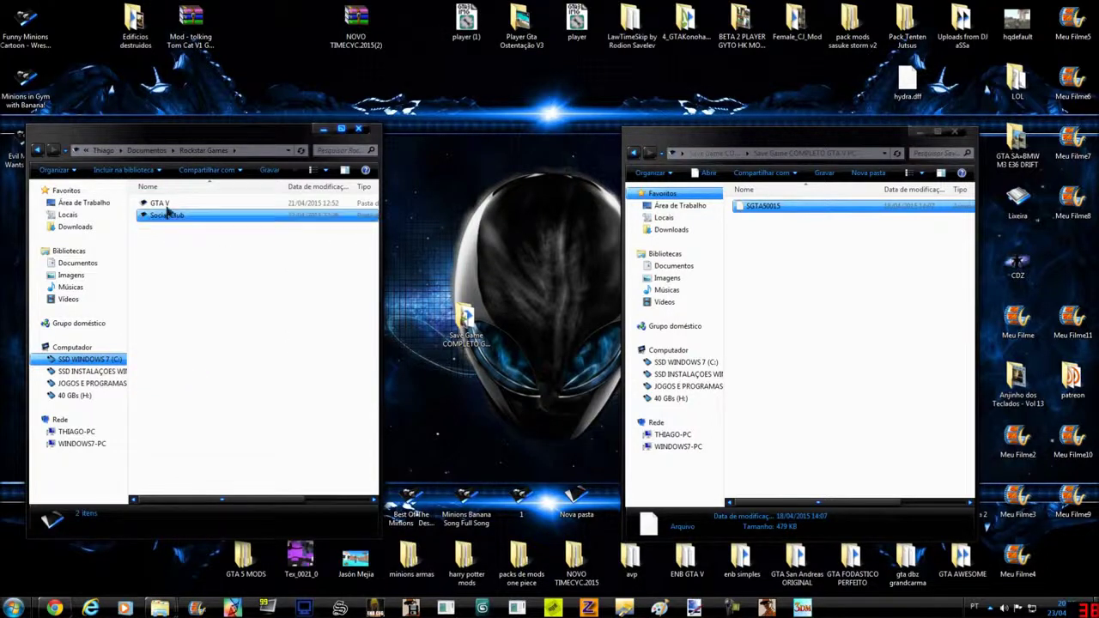
click(161, 203)
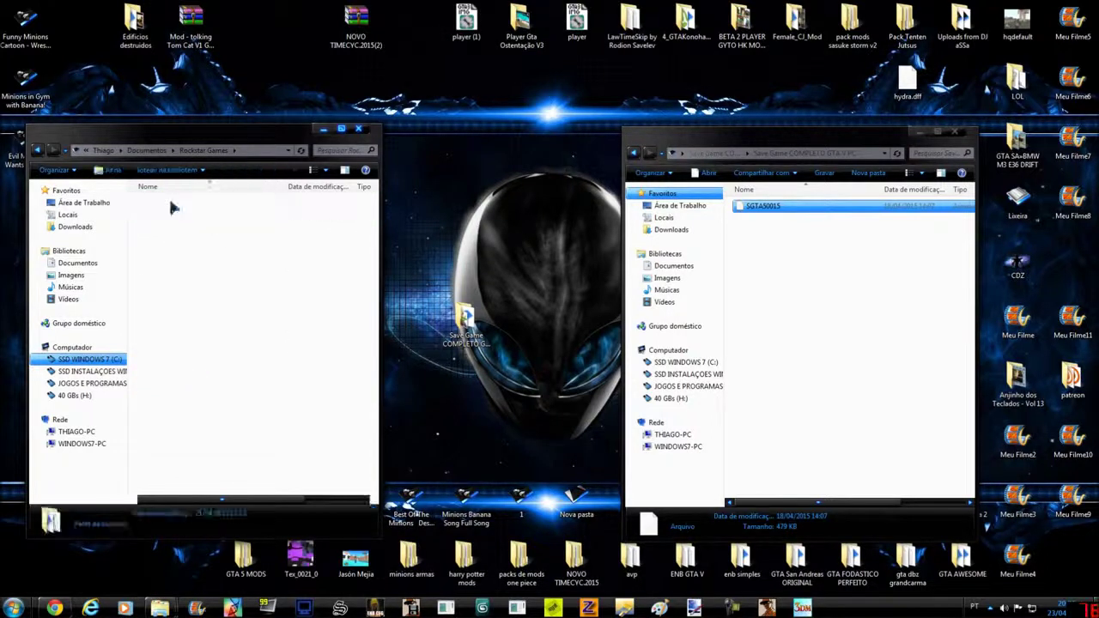
double_click(160, 203)
click(155, 204)
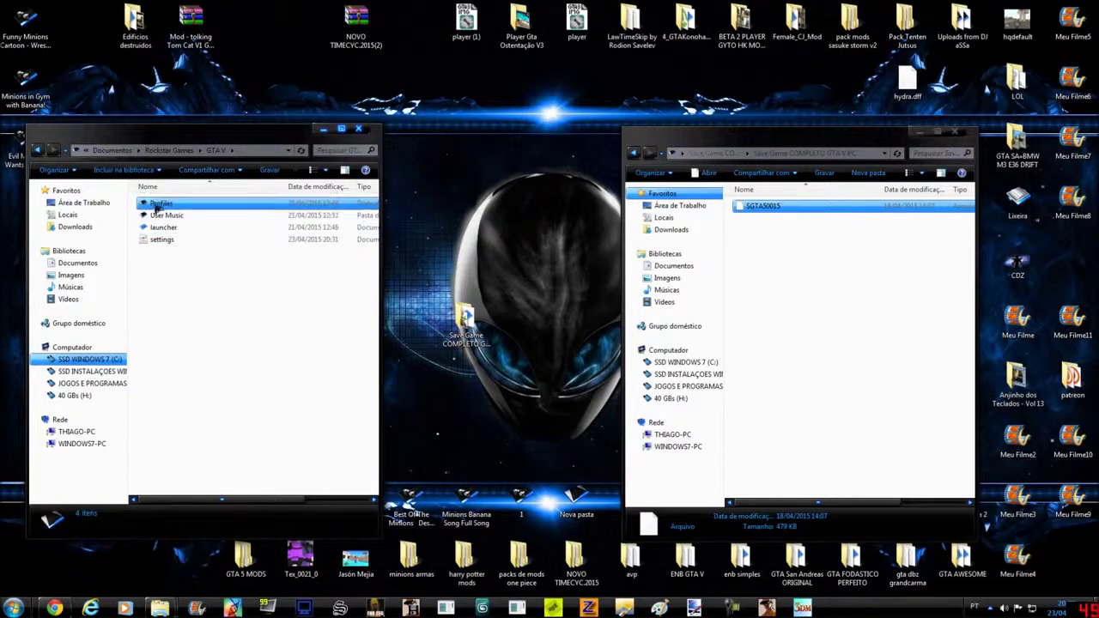
double_click(176, 205)
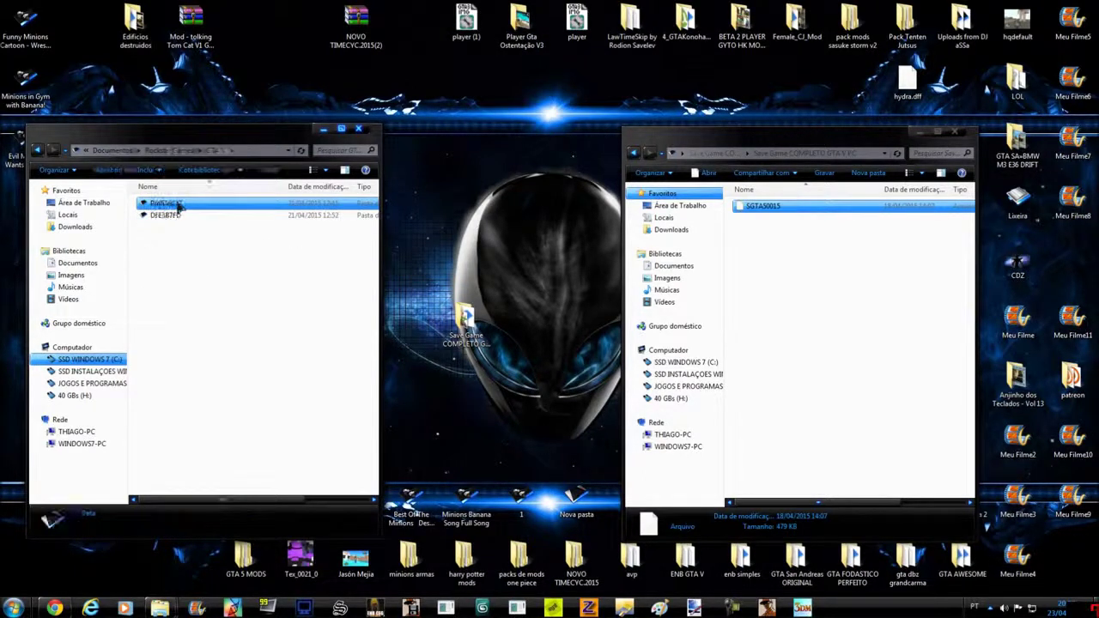
Move the Profiles window next to the save game window, open the DFE3B7FD folder, and select SGTA50001 and SGTA50001.bak
click(168, 214)
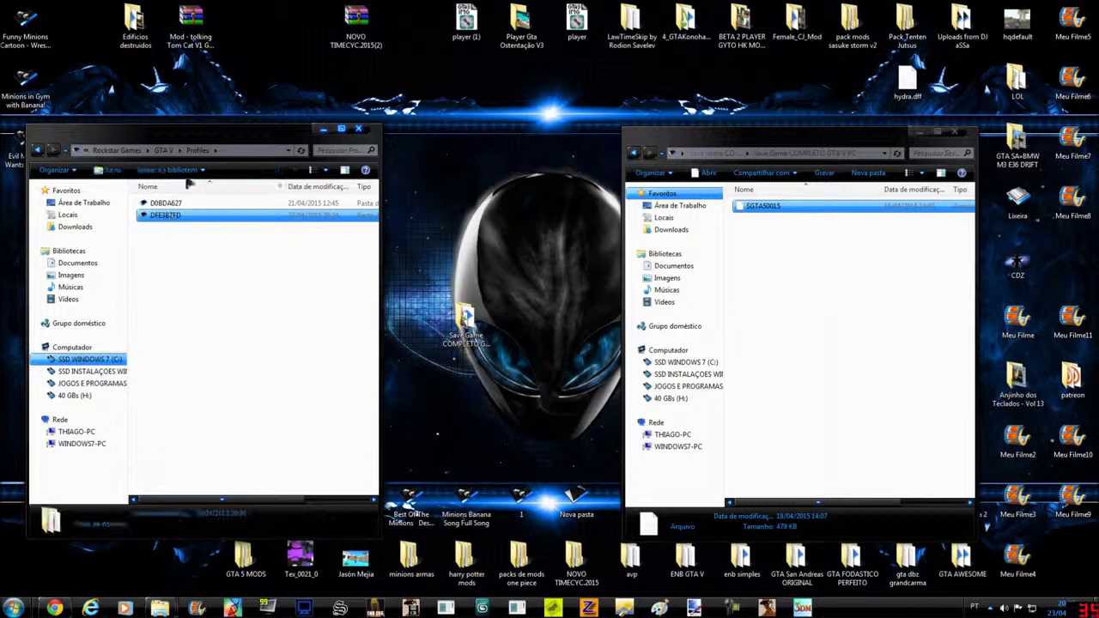
drag(186, 141, 381, 148)
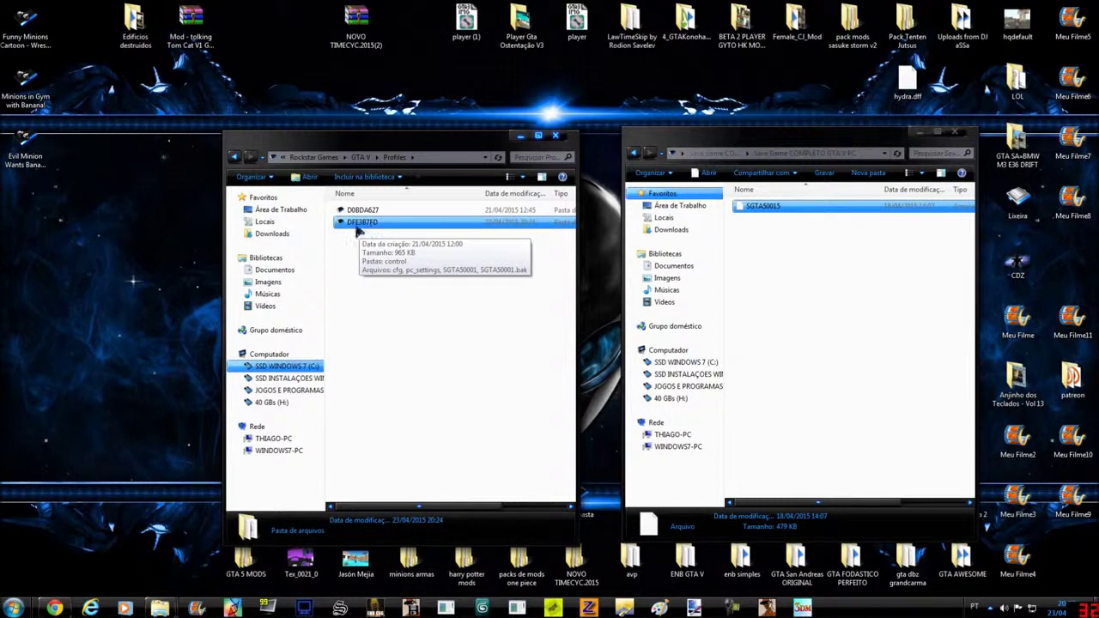
double_click(386, 222)
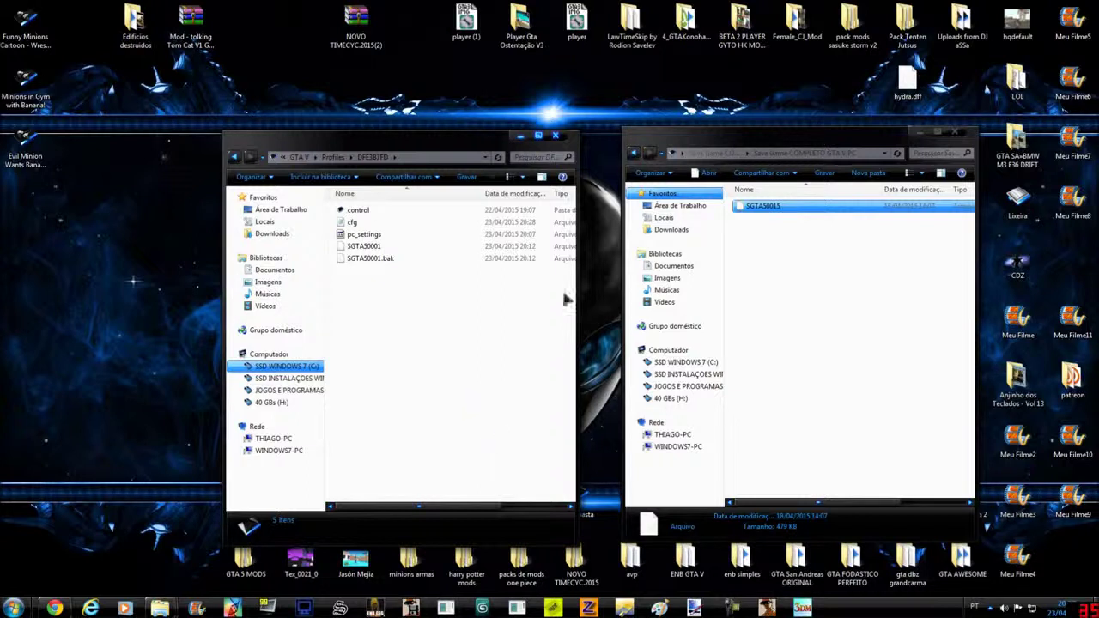
click(411, 246)
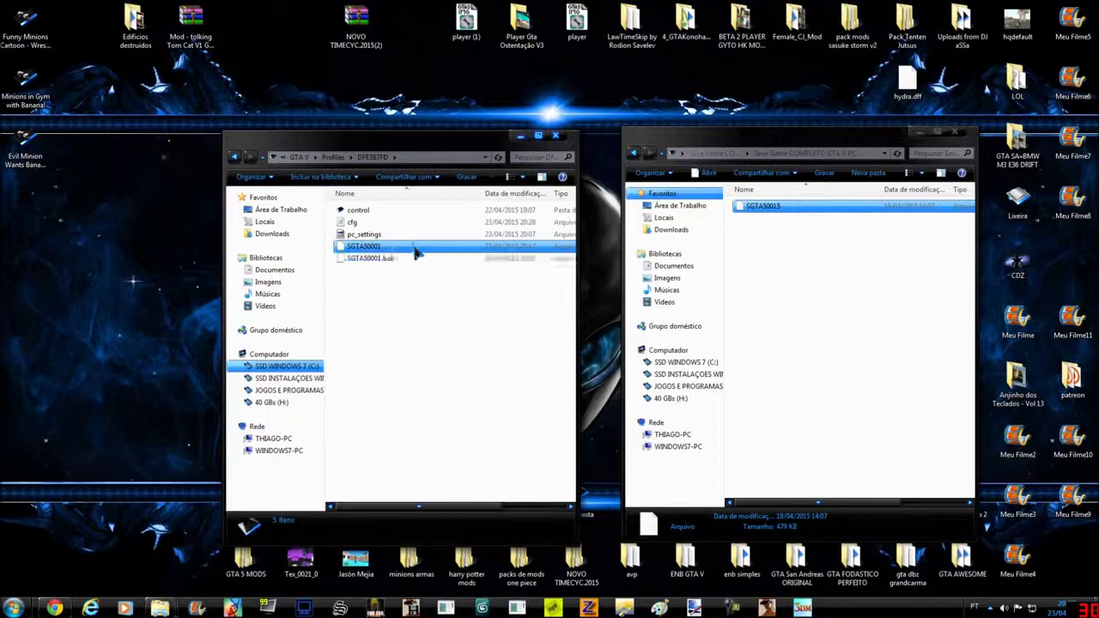
shift+click(417, 258)
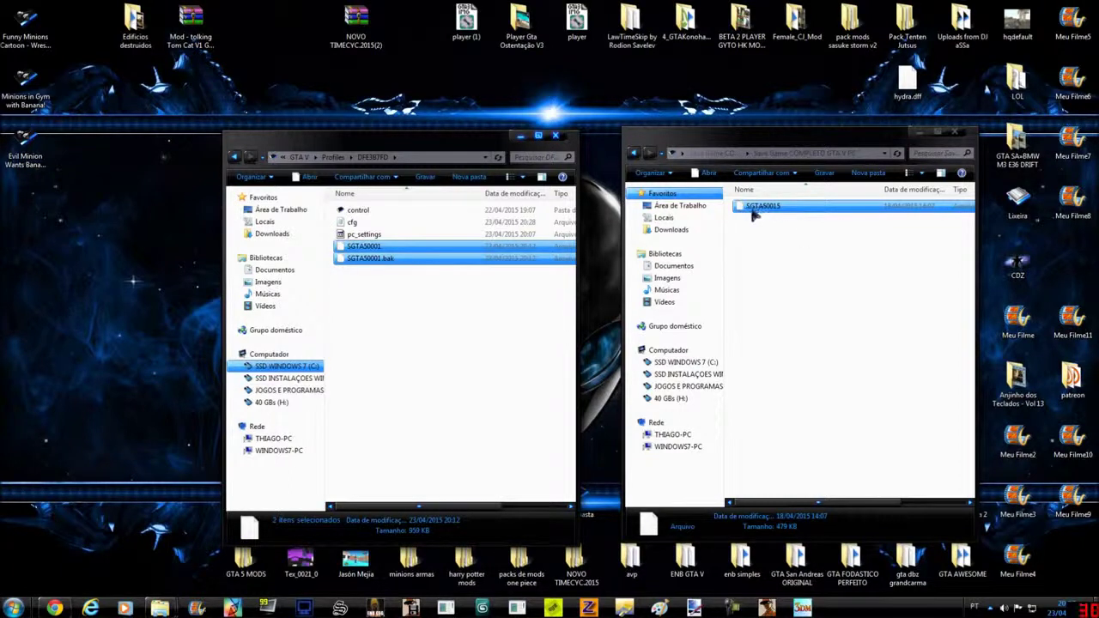
click(400, 248)
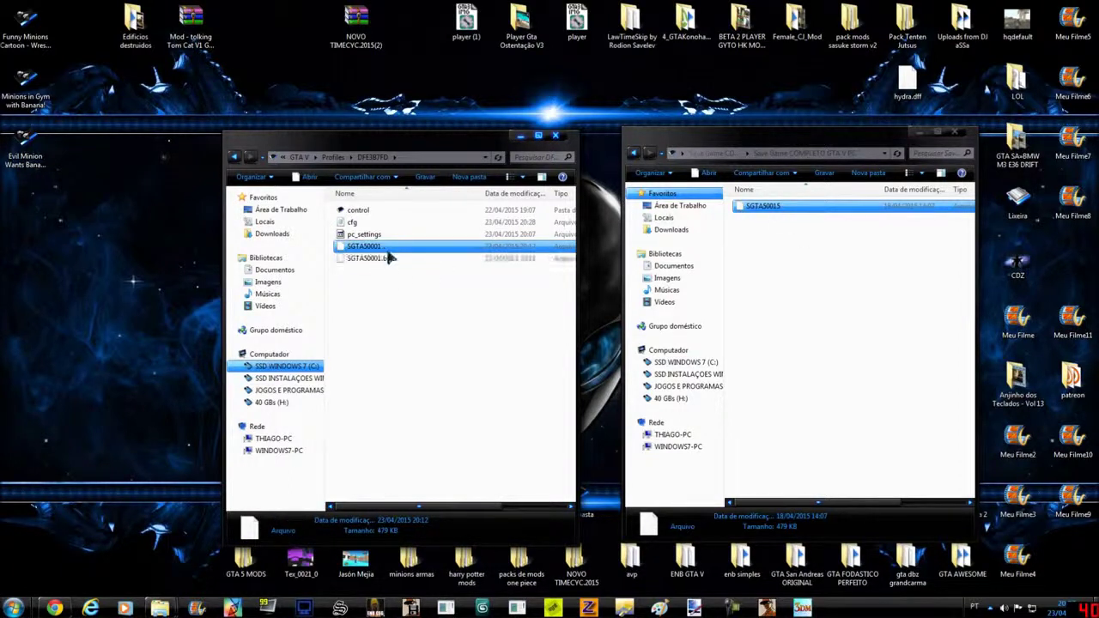
click(386, 258)
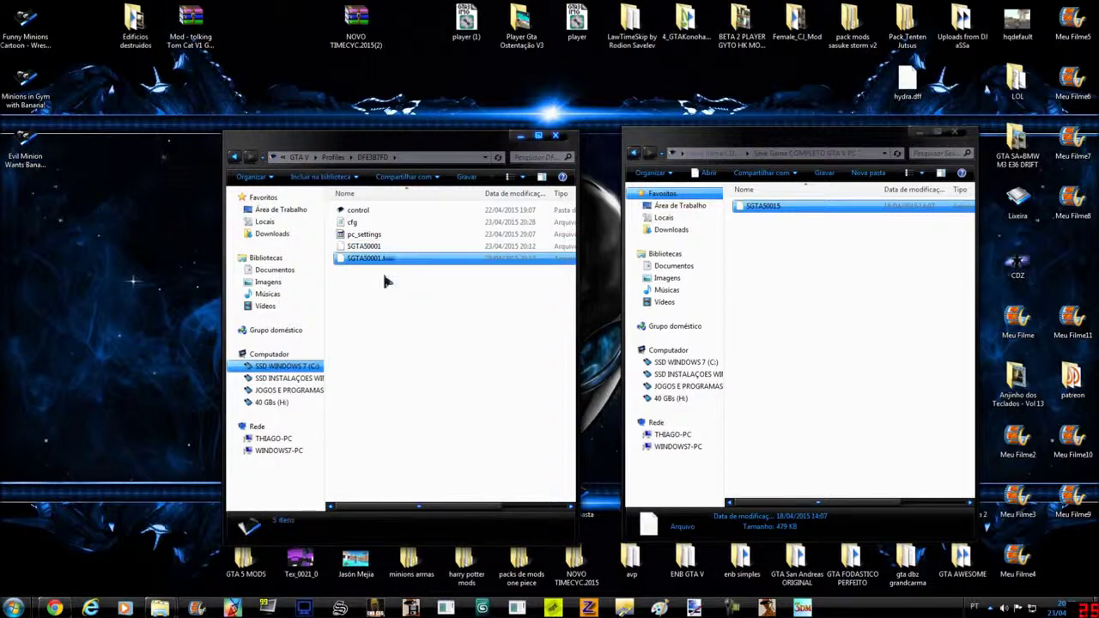
ctrl+click(390, 248)
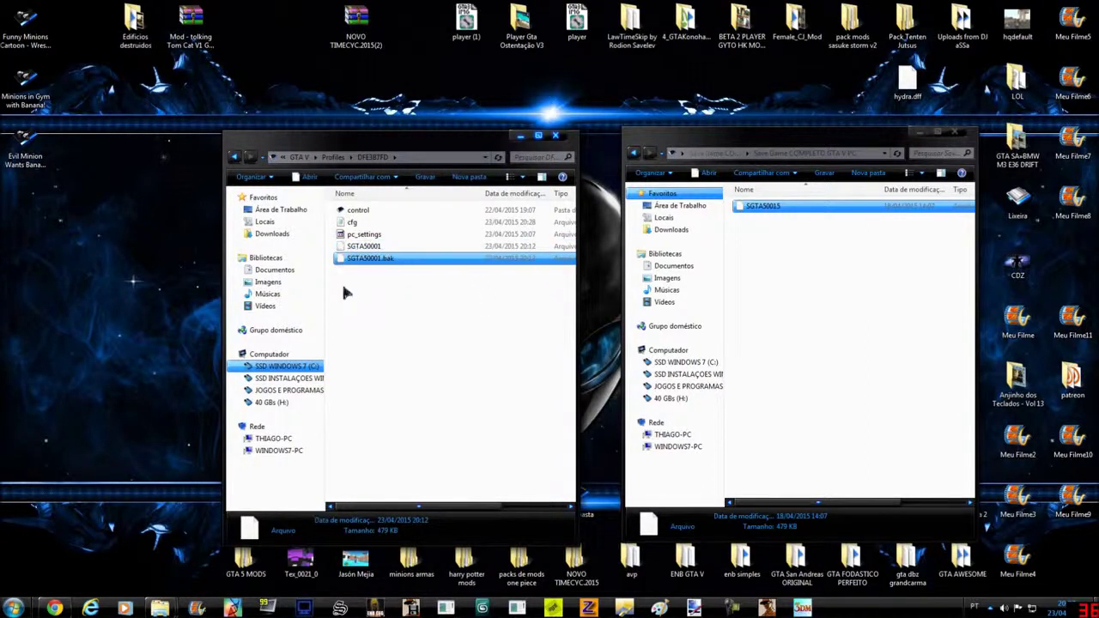
right_click(415, 251)
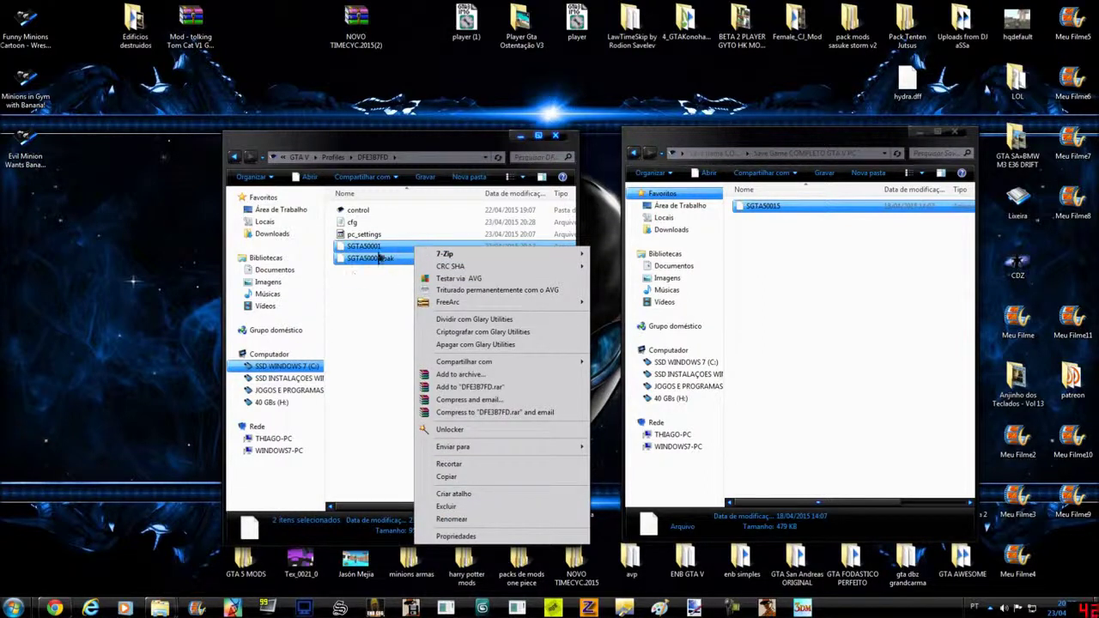
click(166, 377)
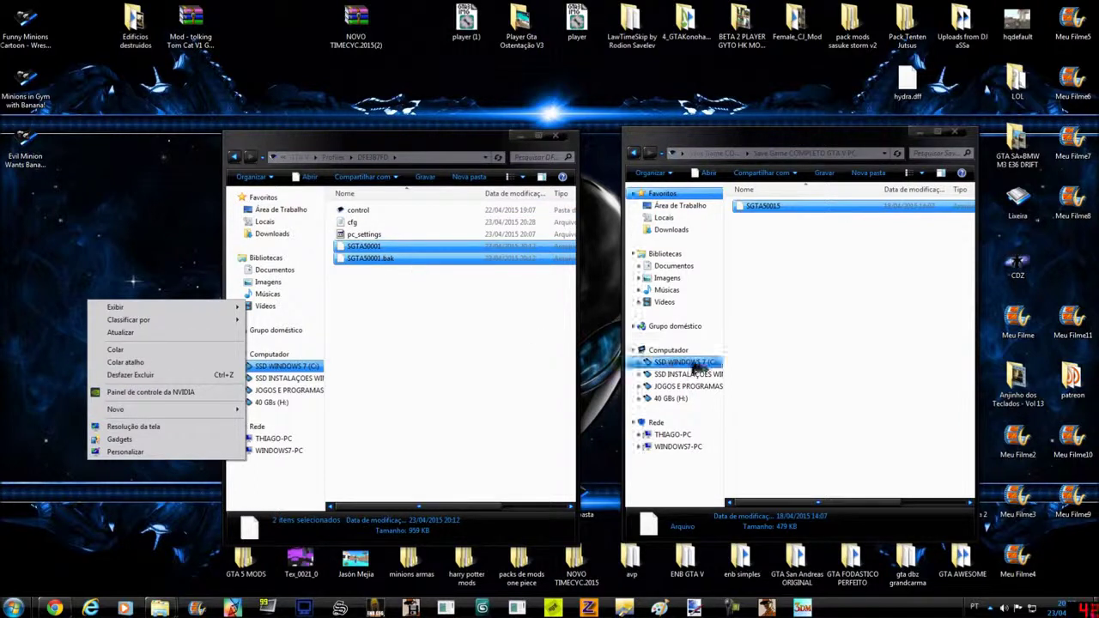
click(405, 281)
ctrl+click(410, 260)
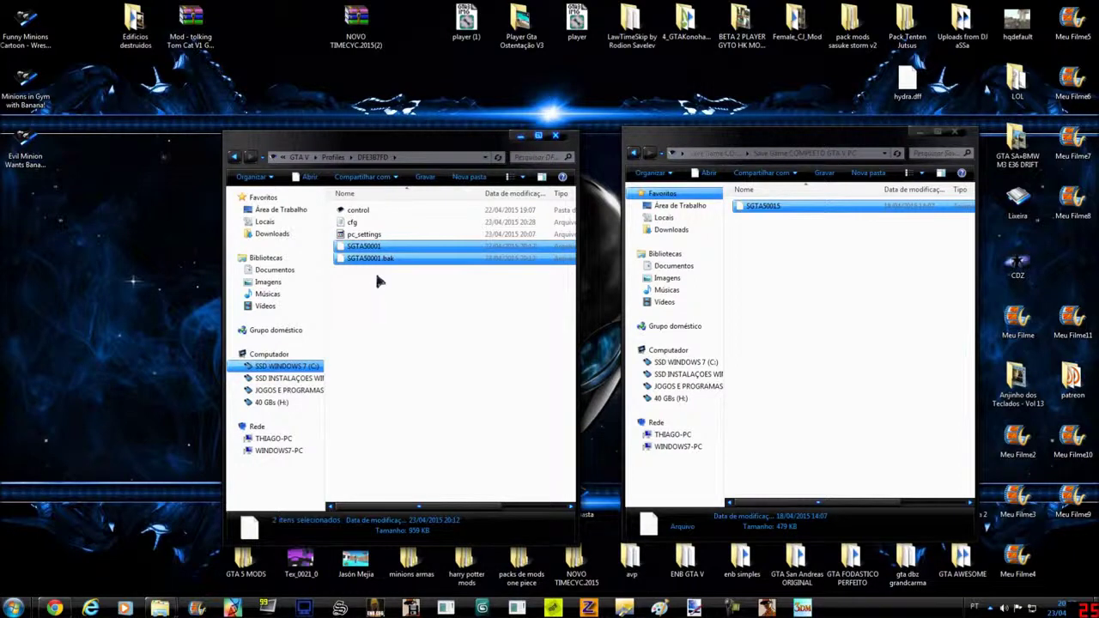
Copy SGTA50015 from the save game folder into the DFE3B7FD profile folder, and select the existing SGTA50001 and SGTA50001.bak files
click(762, 215)
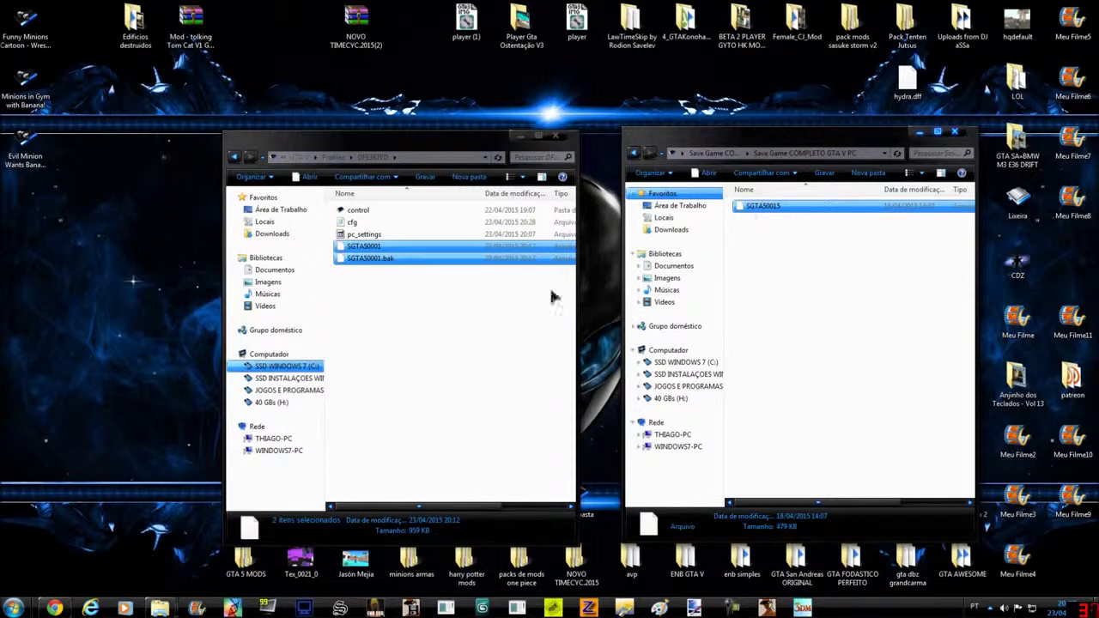
right_click(782, 210)
click(807, 475)
right_click(389, 328)
click(419, 407)
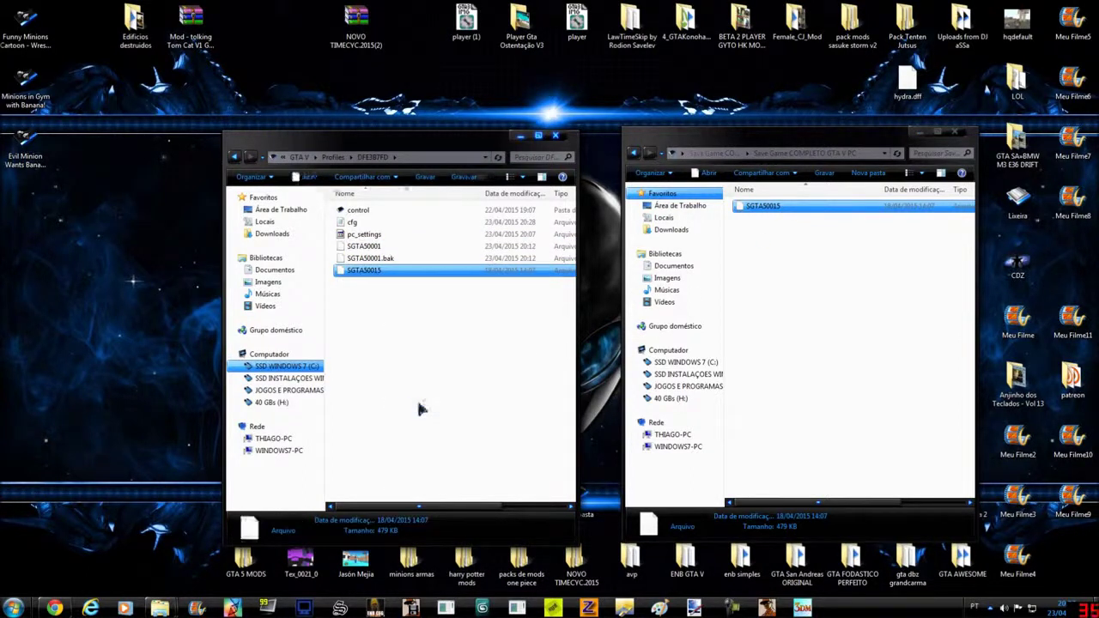
click(363, 247)
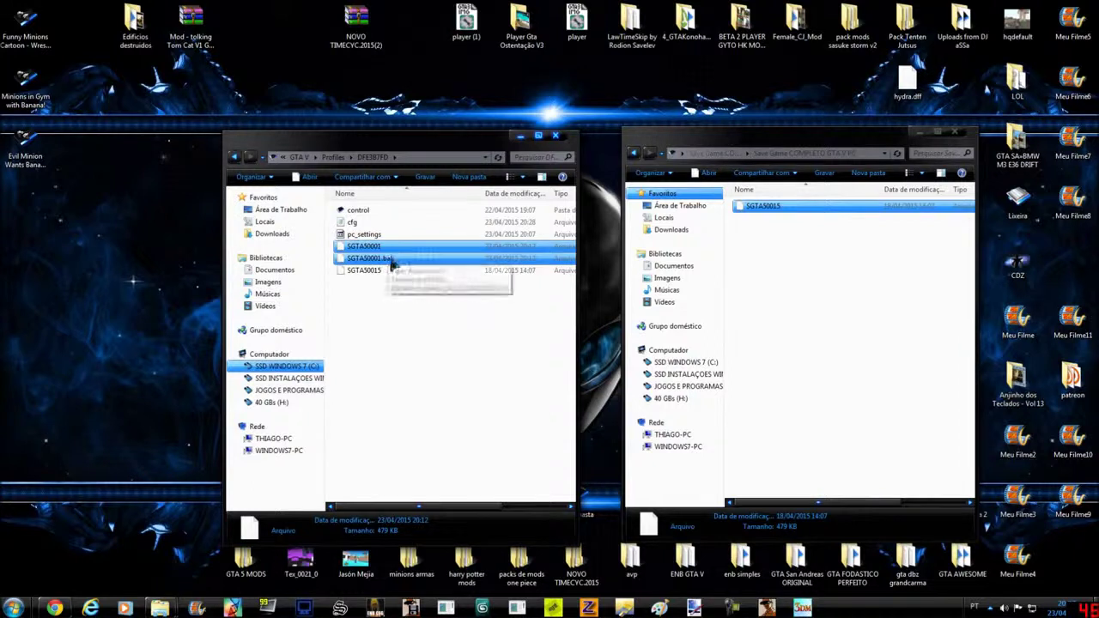
click(380, 257)
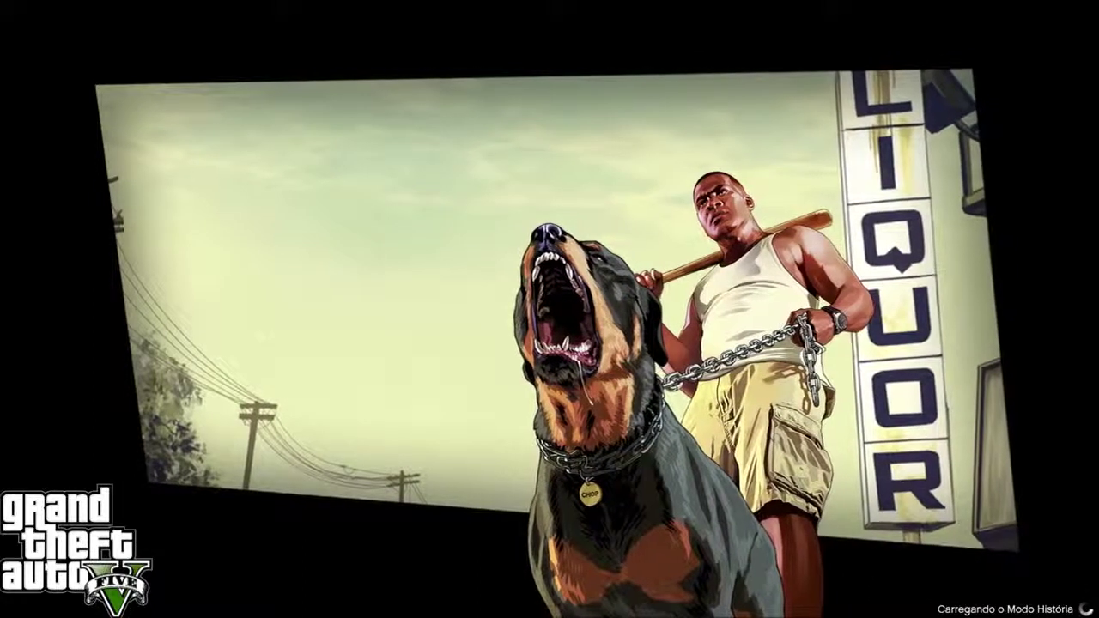
key(w)
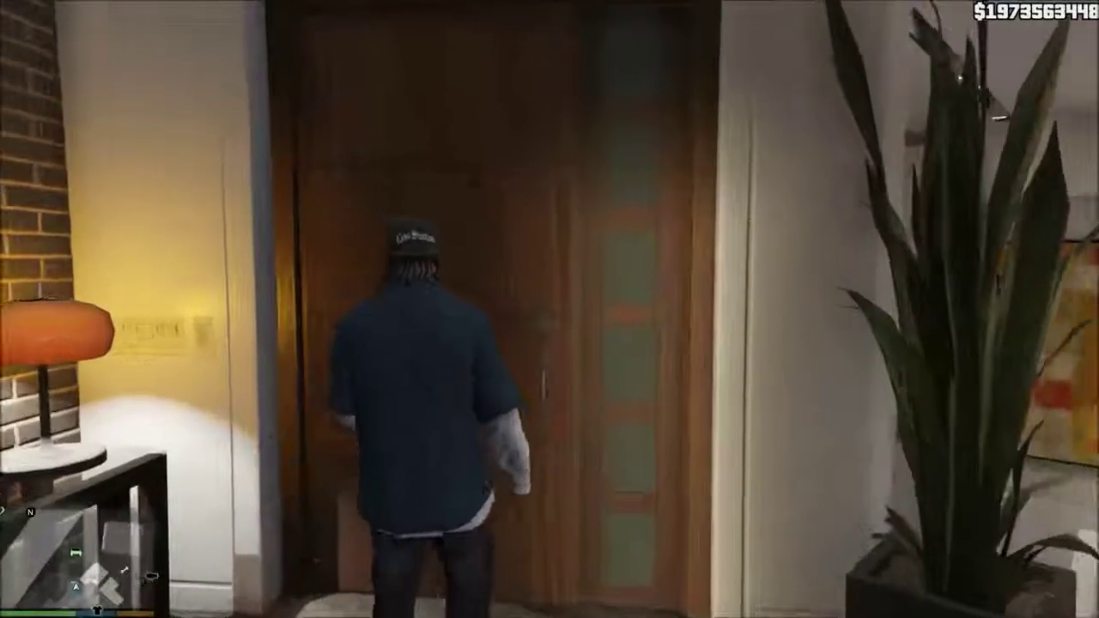
key(w)
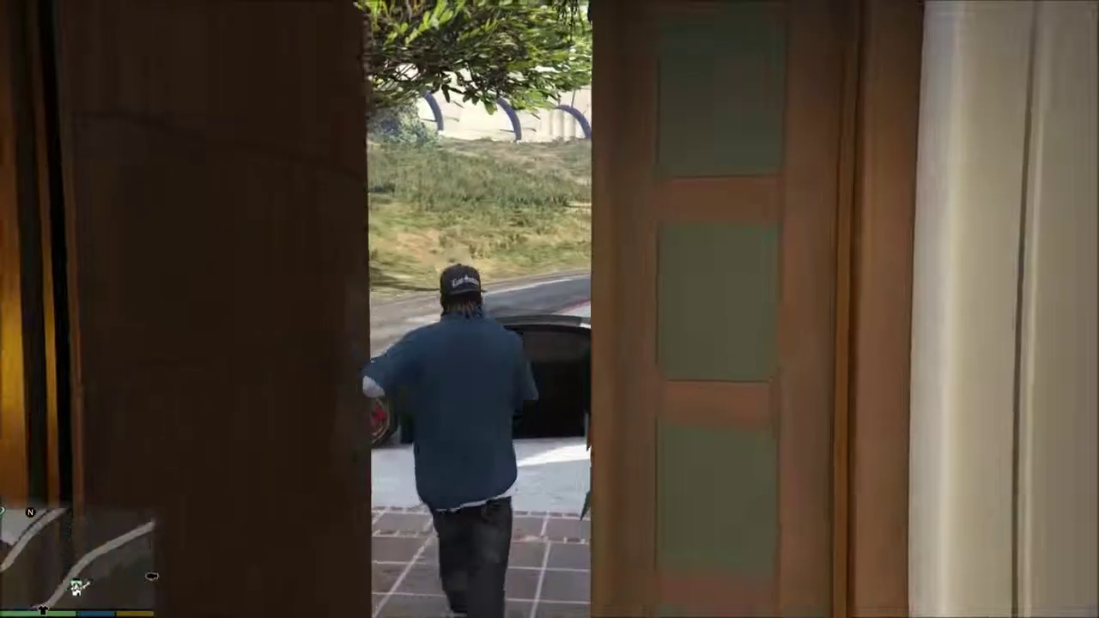
key(w)
key(w)
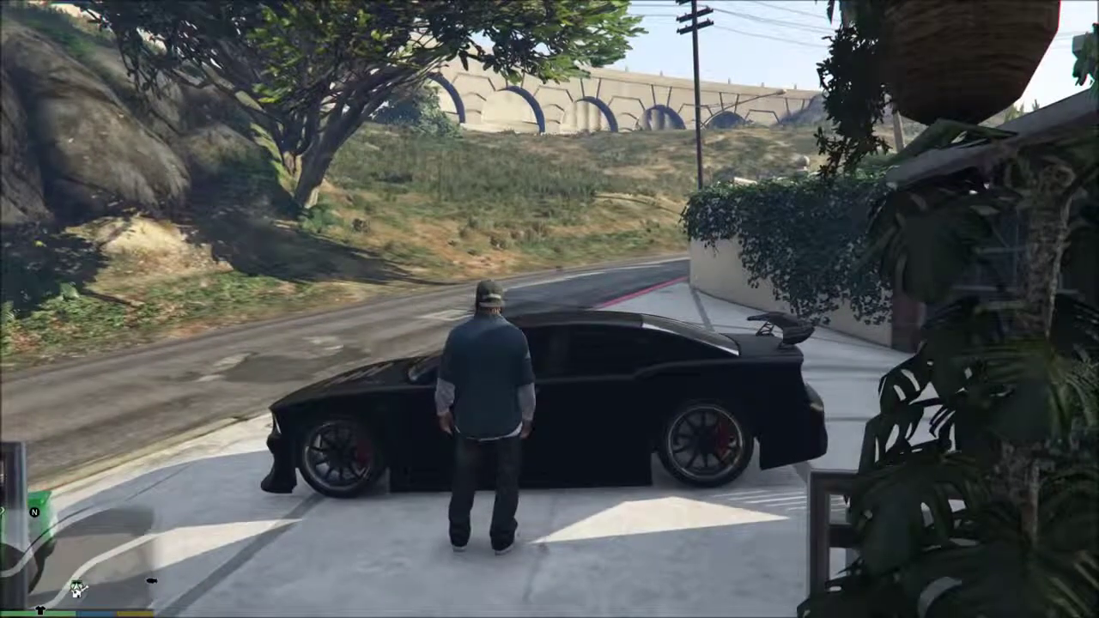